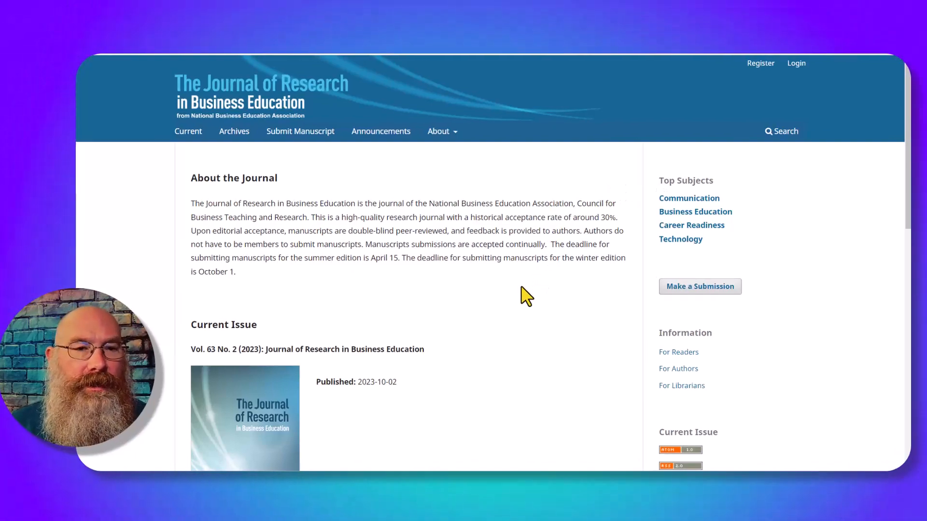
Open the journal's submissions page and read the Submission Preparation Checklist and the Author Guidelines
scroll(517, 354, "down", 10)
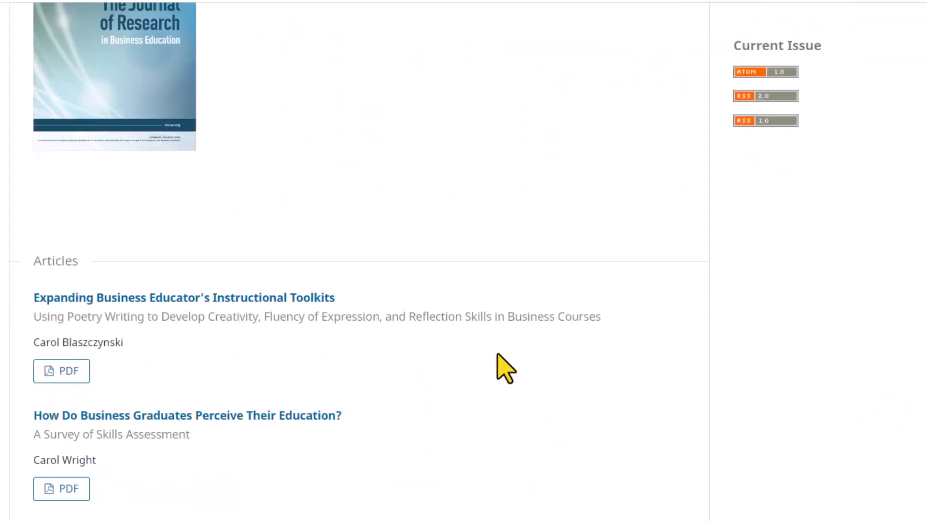
scroll(481, 360, "up", 10)
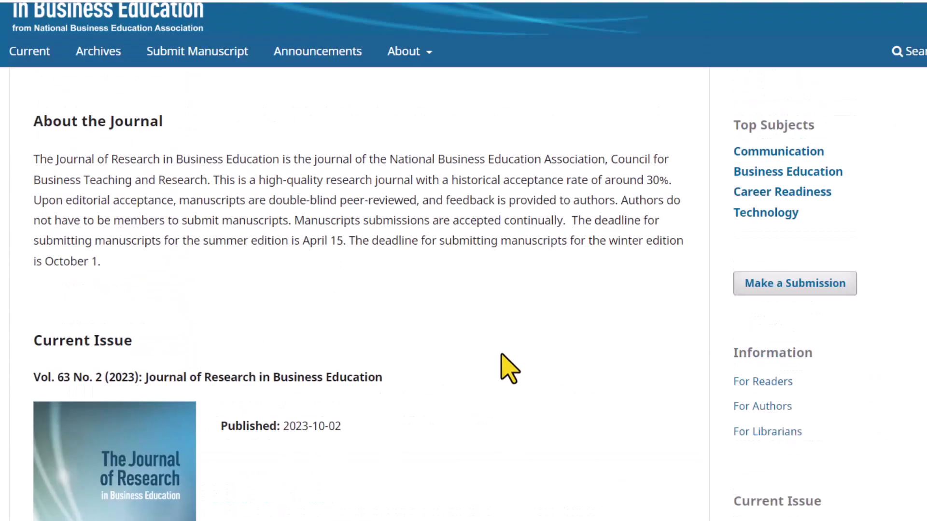
left_click(788, 289)
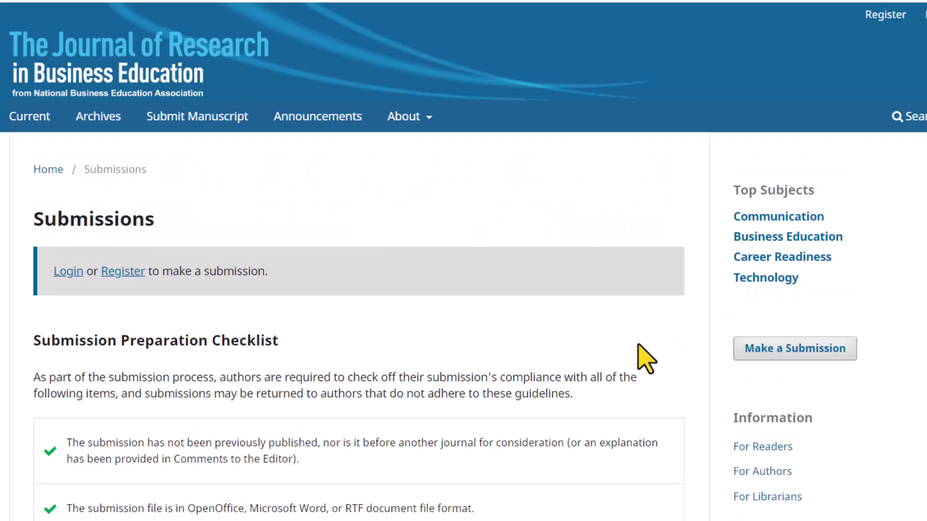
scroll(632, 357, "down", 1)
scroll(534, 365, "down", 3)
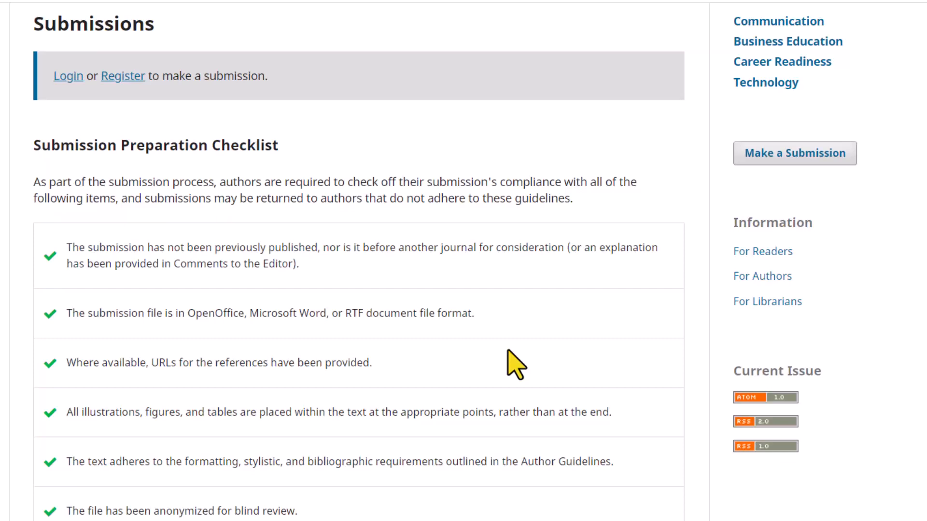
scroll(466, 381, "down", 9)
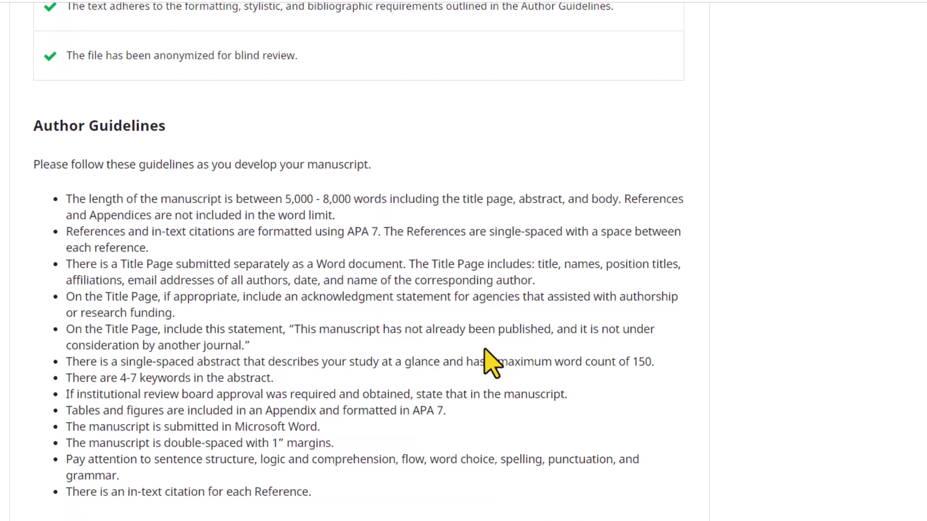
scroll(491, 363, "down", 3)
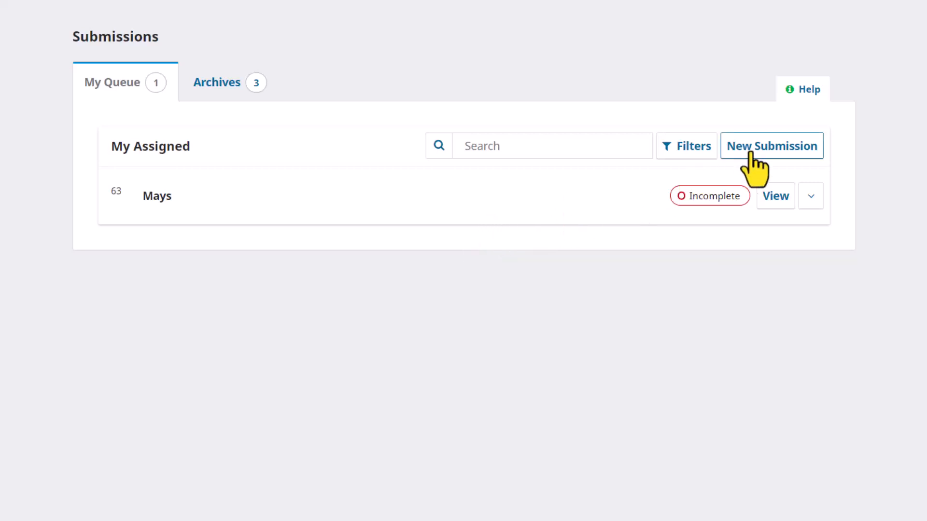
Start a new submission and acknowledge all six submission requirements
left_click(768, 149)
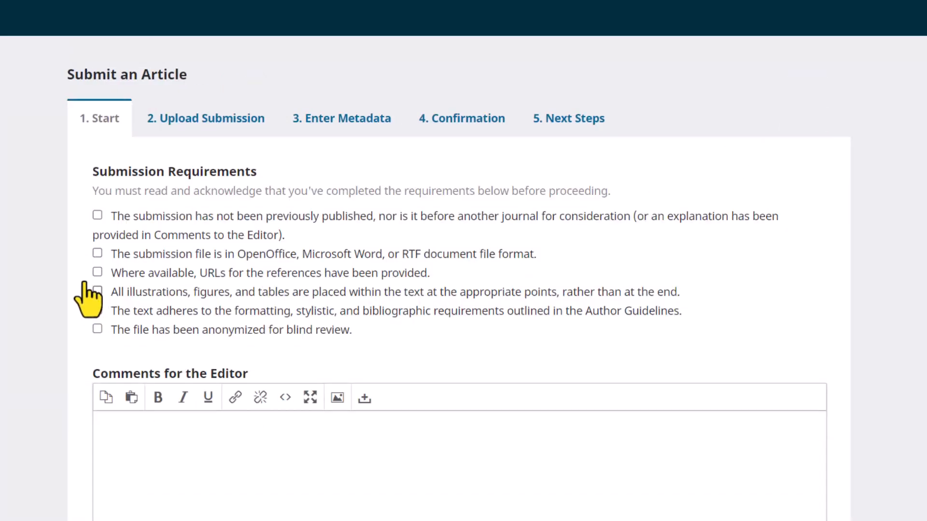
left_click(97, 215)
left_click(98, 253)
left_click(98, 272)
left_click(98, 291)
left_click(97, 310)
left_click(98, 329)
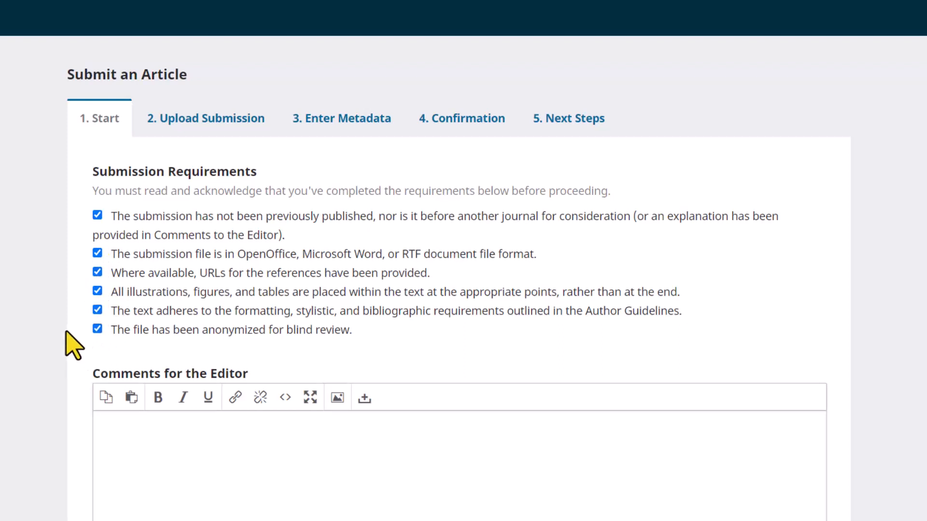
Leave the editor comments empty, agree to the copyright and privacy statements, and continue to the file upload stage
scroll(68, 347, "down", 3)
scroll(66, 352, "down", 1)
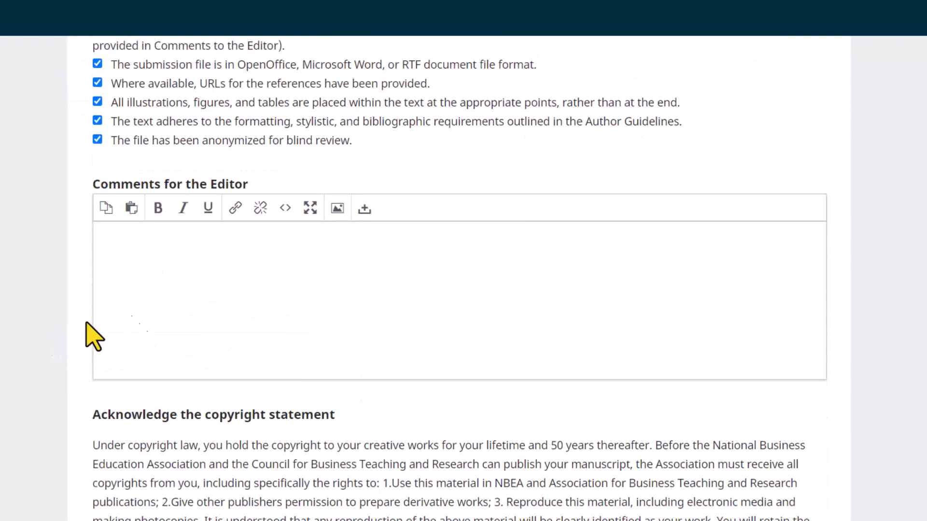
left_click(159, 280)
scroll(96, 301, "down", 5)
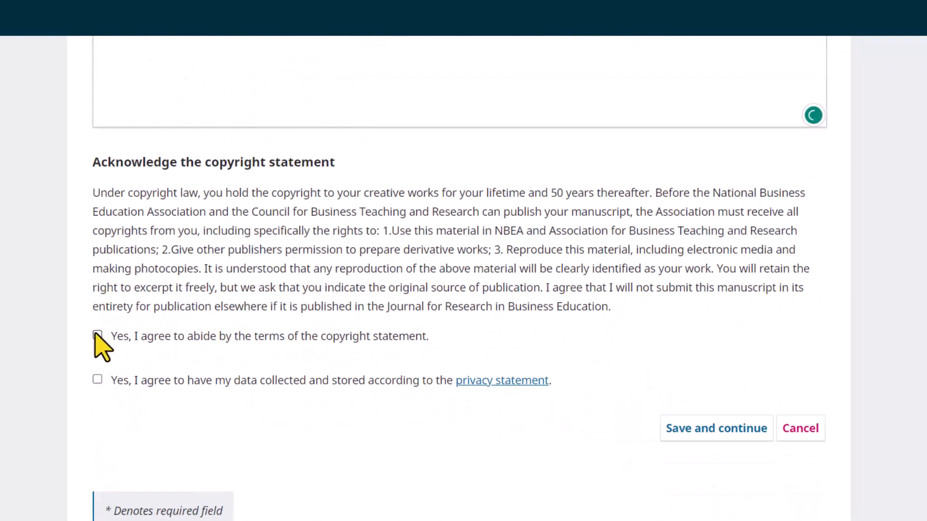
left_click(97, 335)
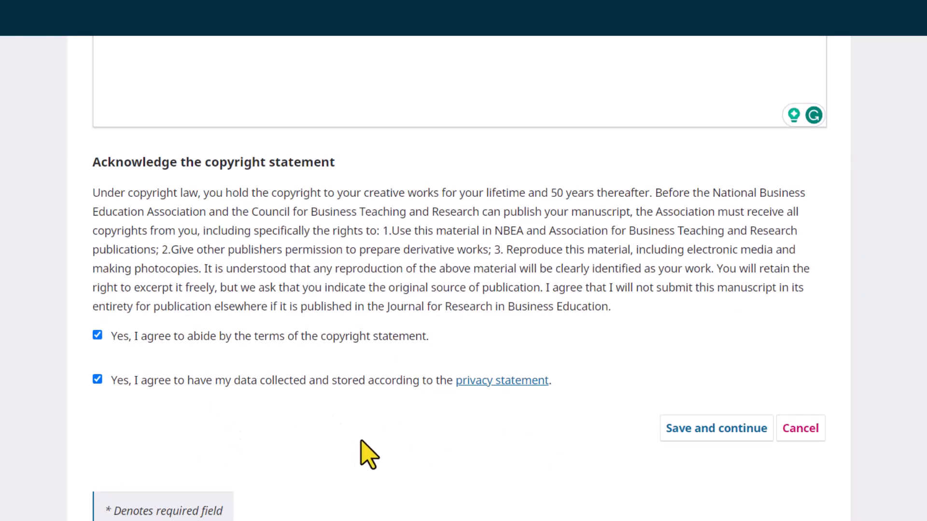
left_click(691, 435)
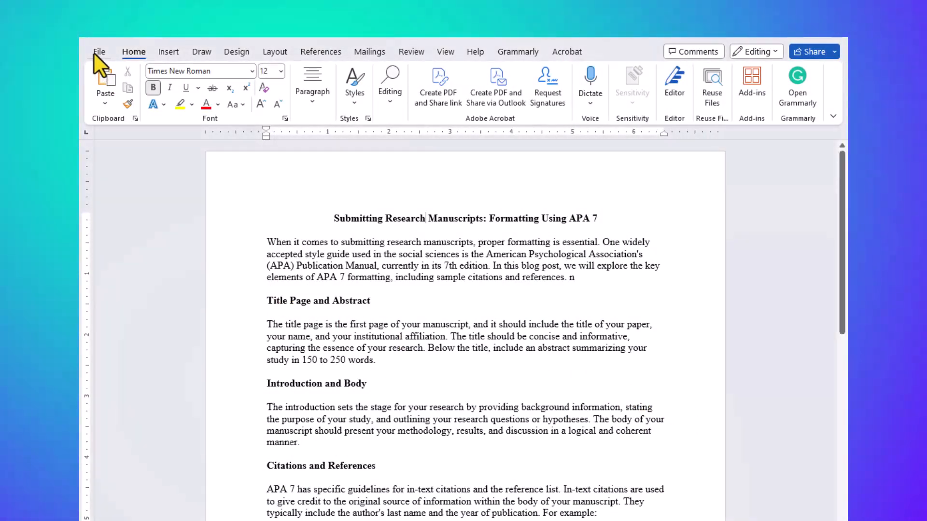
Switch to the manuscript in Word, save it, and inspect it for hidden properties and personal information with the preselected checks
left_click(94, 53)
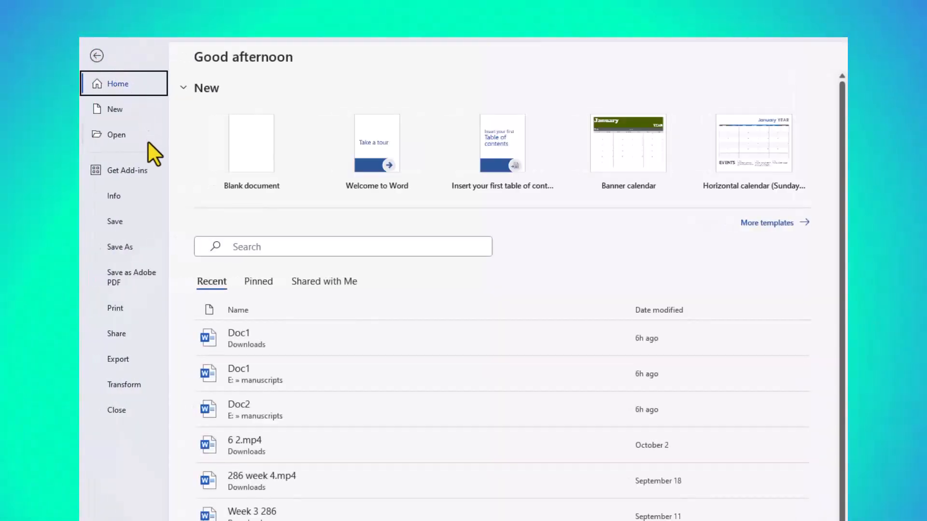
left_click(110, 198)
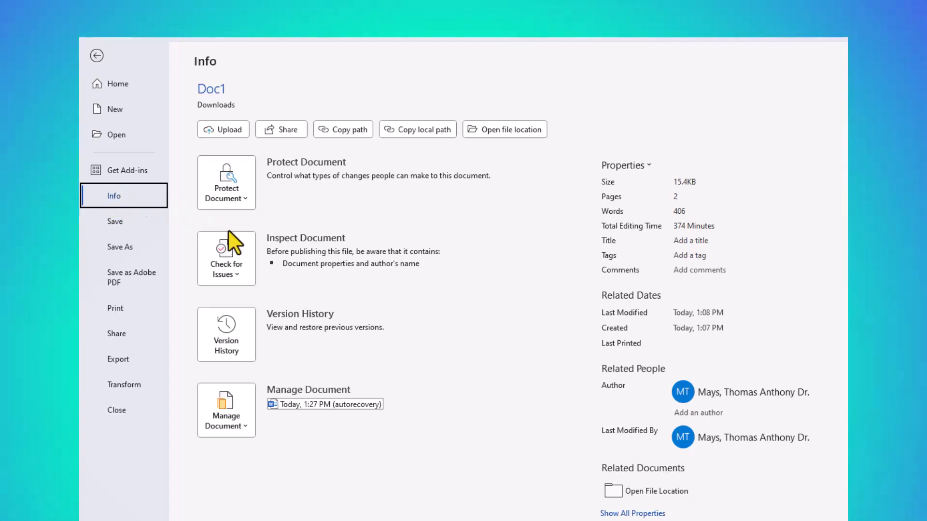
left_click(222, 266)
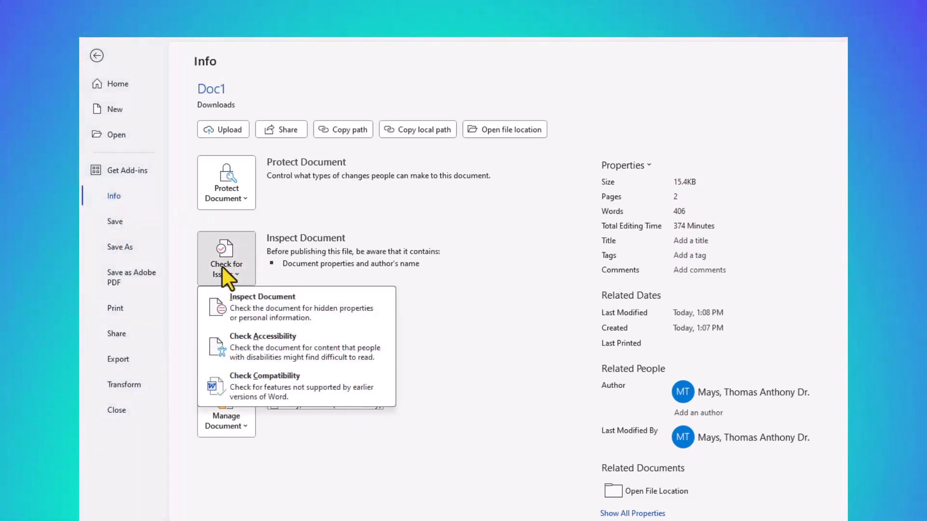
left_click(263, 313)
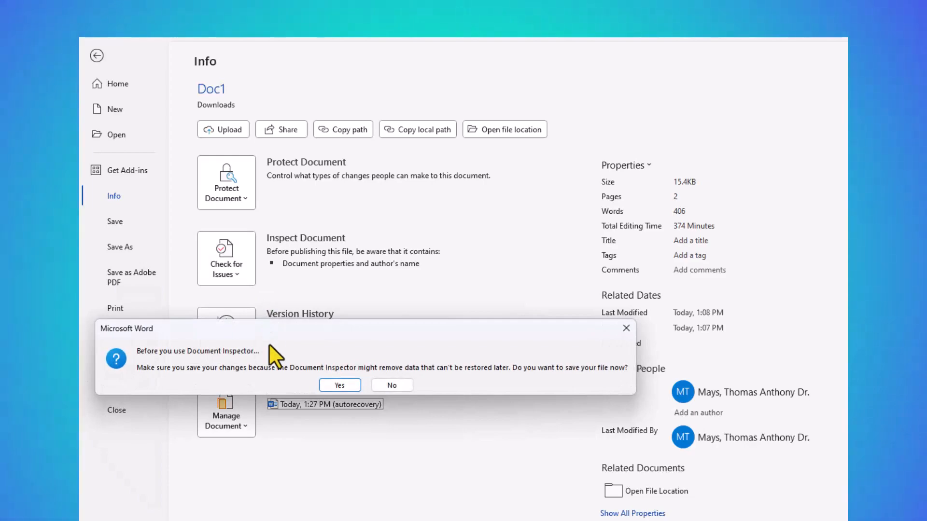
left_click(334, 383)
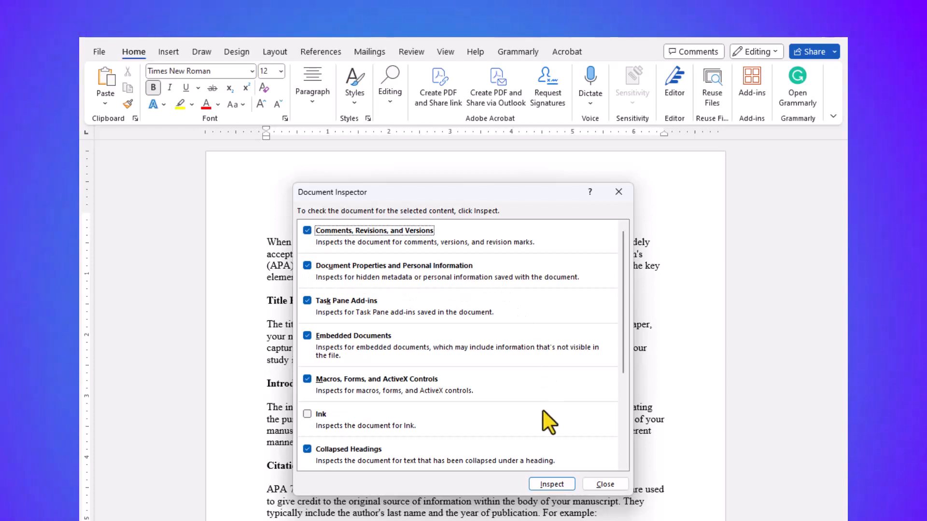
left_click(550, 484)
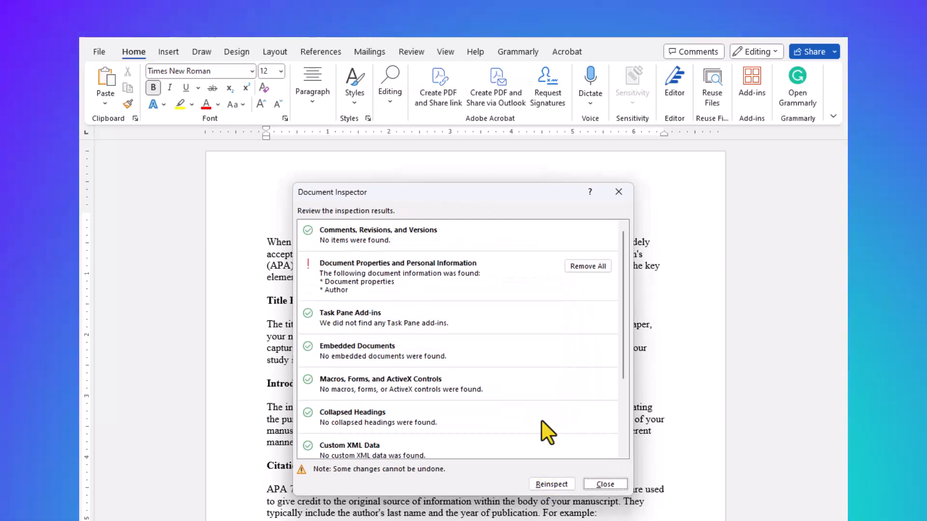
Remove all document properties and personal information from the manuscript, save it, and recheck its file information
left_click(595, 266)
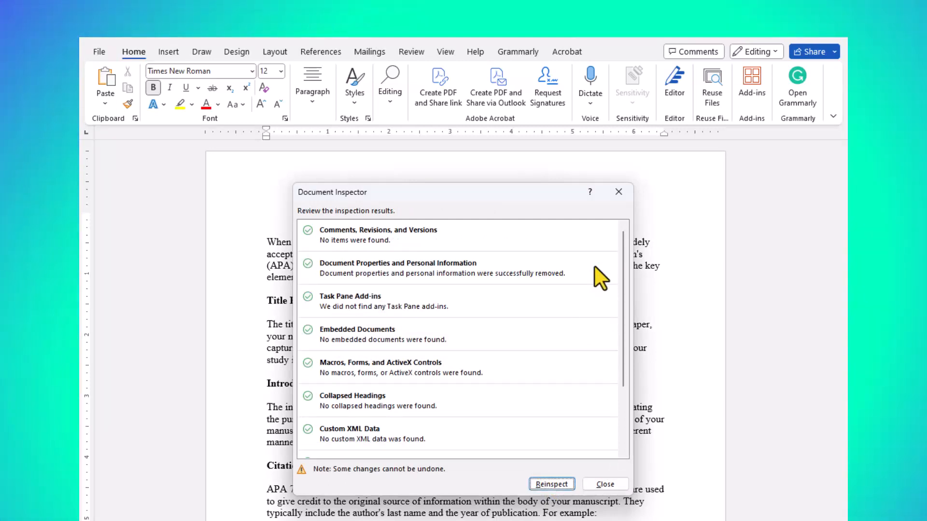
left_click(601, 483)
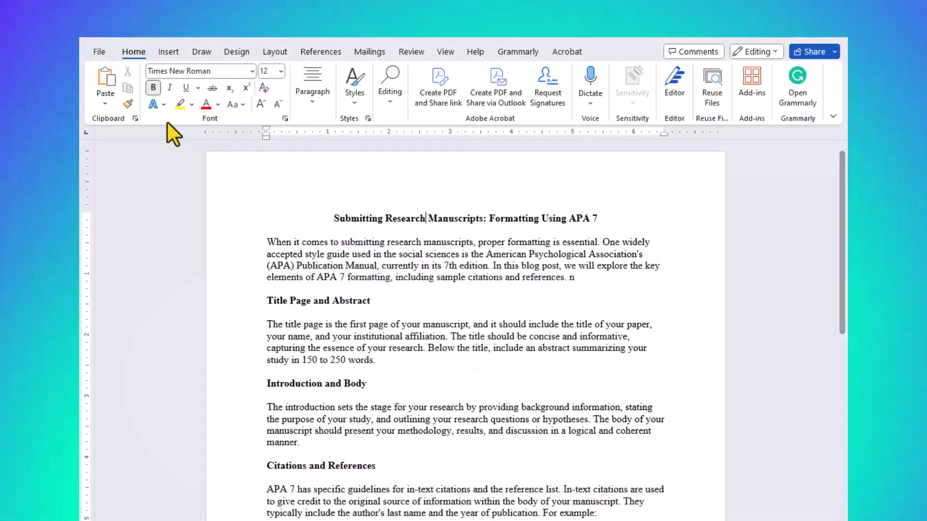
left_click(99, 52)
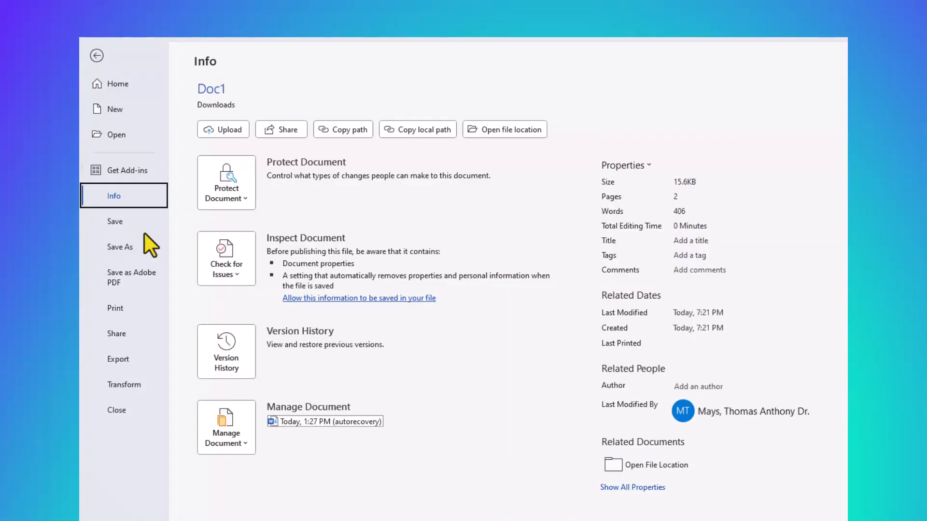
left_click(117, 226)
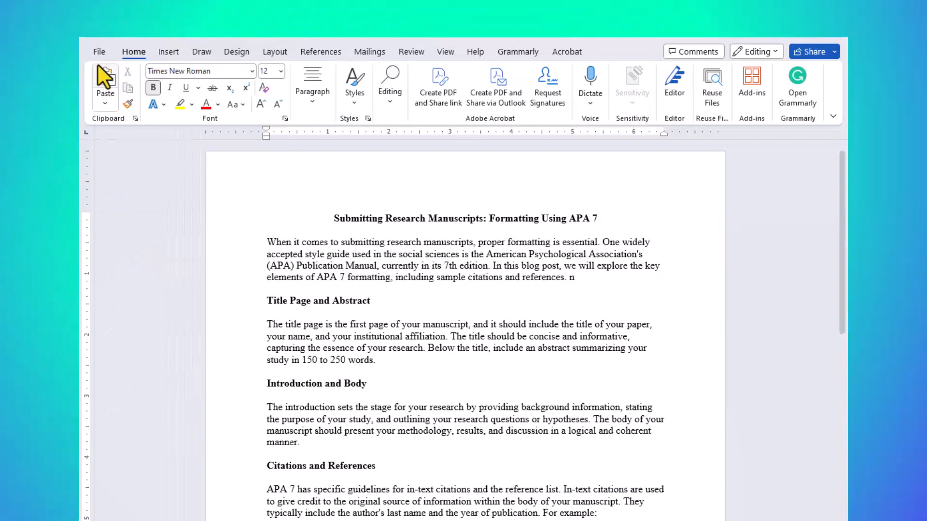
left_click(99, 56)
left_click(118, 199)
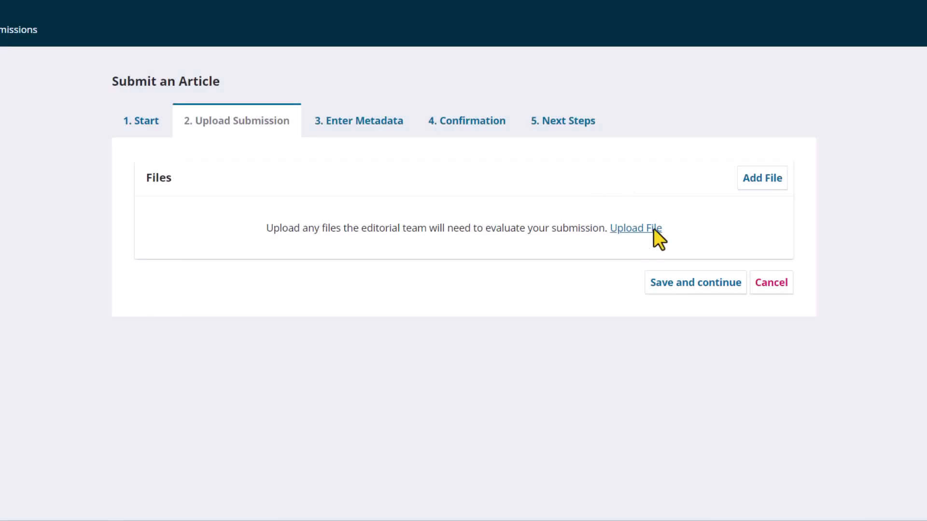
Switch back to the journal submission, upload Doc1 as Article Text, and continue to the metadata
right_click(649, 230)
left_click(641, 232)
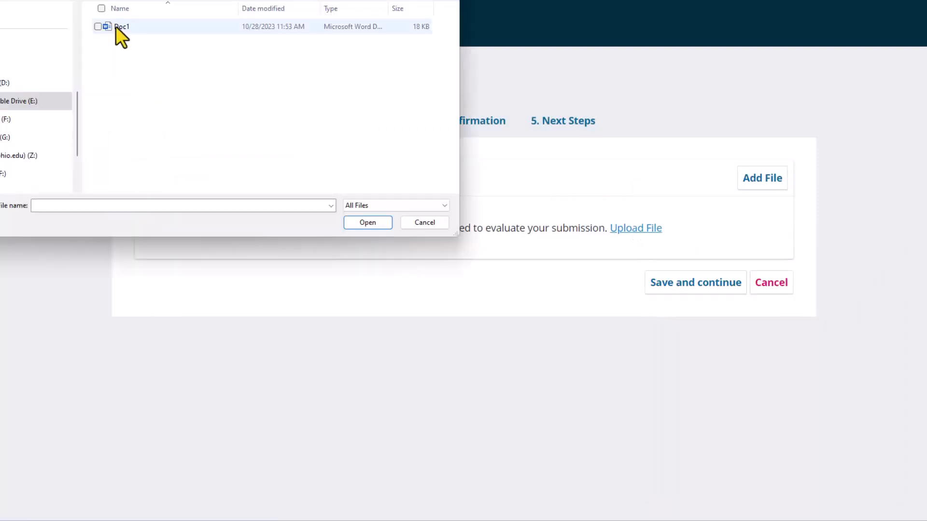
left_click(115, 25)
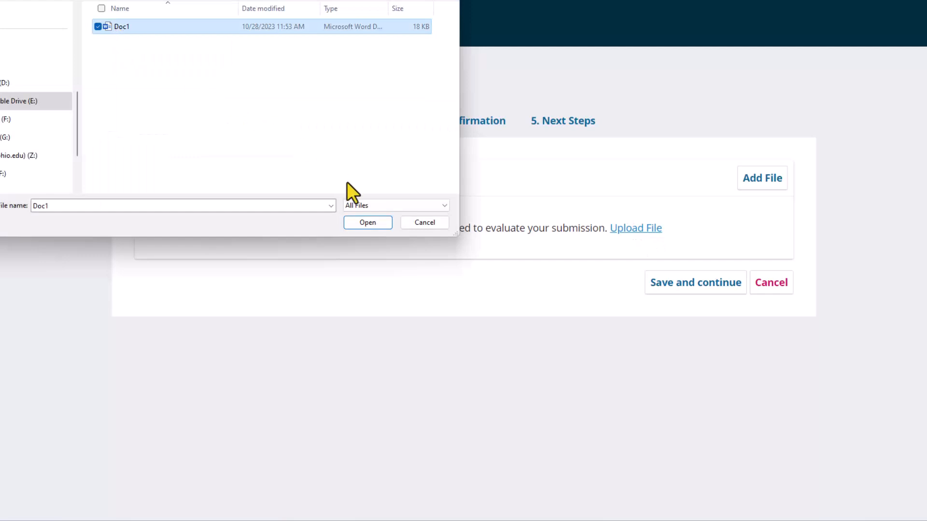
left_click(369, 222)
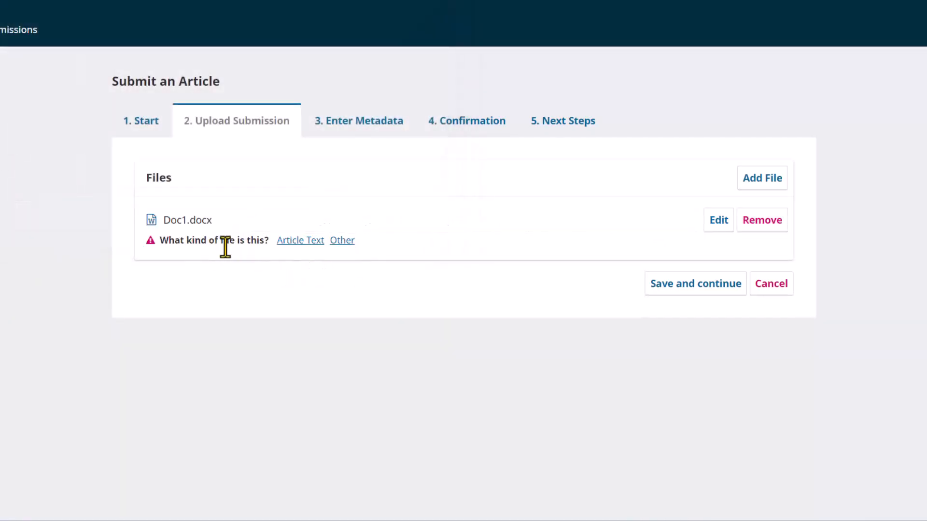
left_click_drag(260, 241, 265, 244)
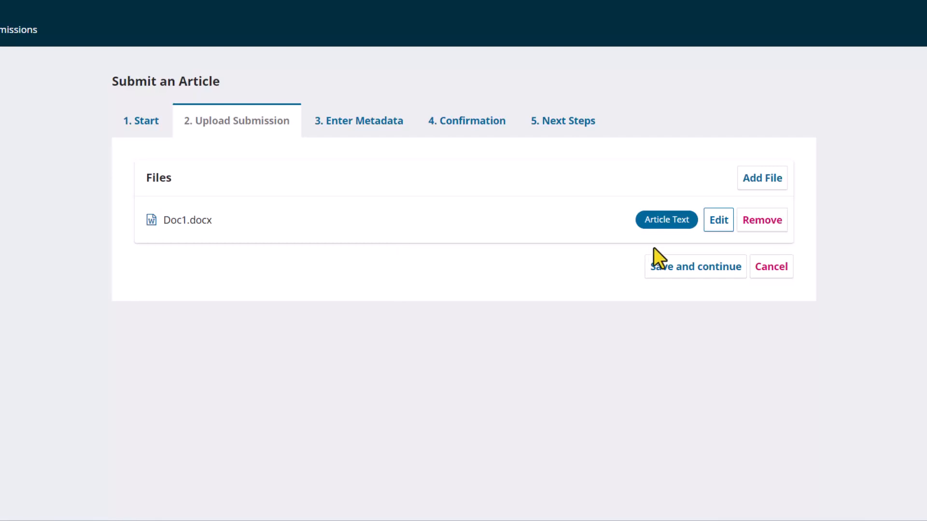
left_click(671, 269)
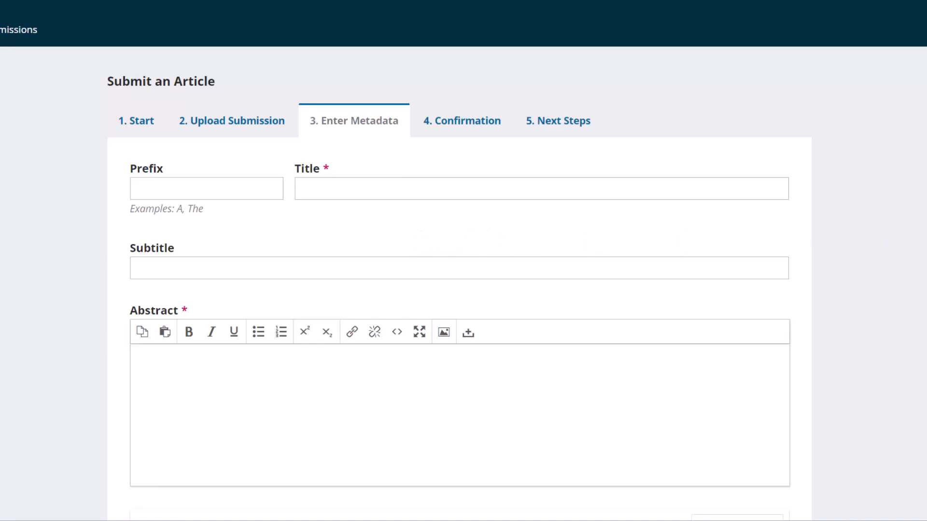
Enter "Submitting Research Manuscripts" as the title and "Formatting Using APA 7" as the subtitle
left_click(348, 188)
type("Submitting Research Manuscripts: Formatting Using APA 7")
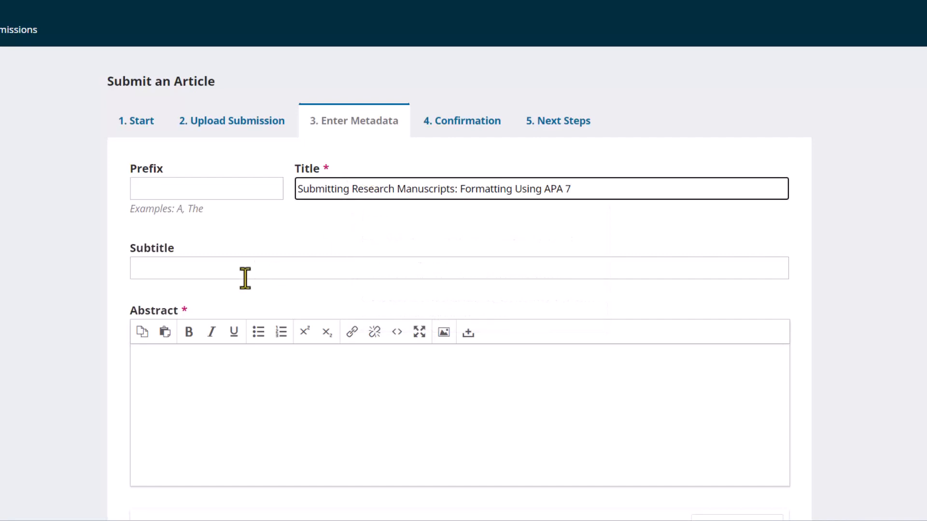
left_click(254, 274)
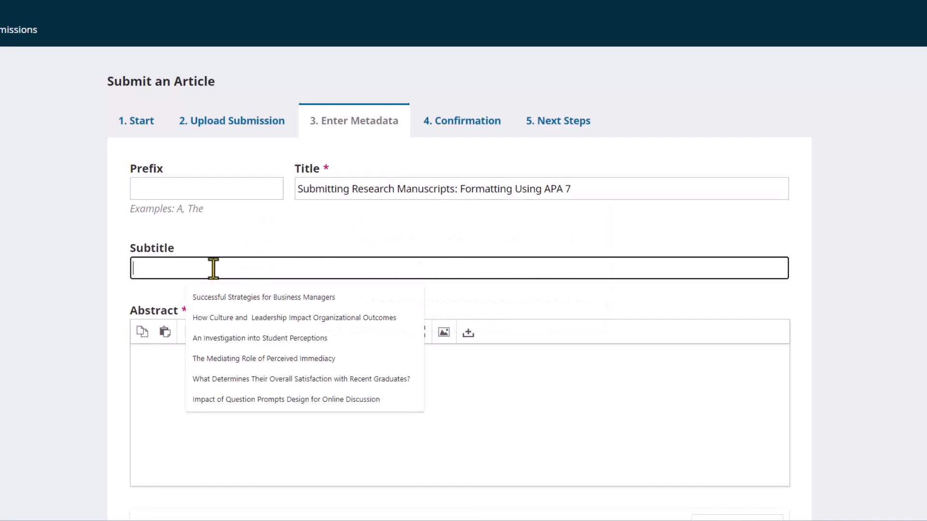
left_click_drag(460, 189, 594, 190)
key("ctrl+x")
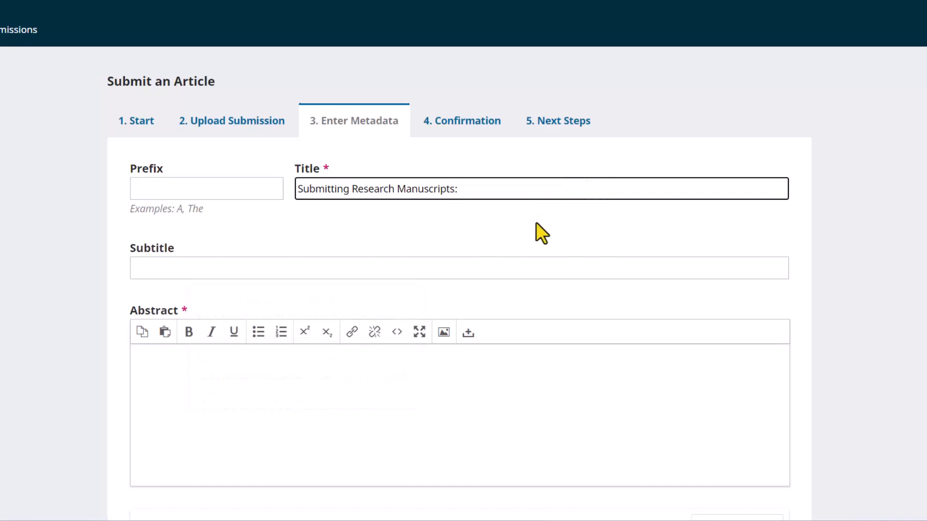
key("BackSpace")
key("BackSpace")
left_click(362, 267)
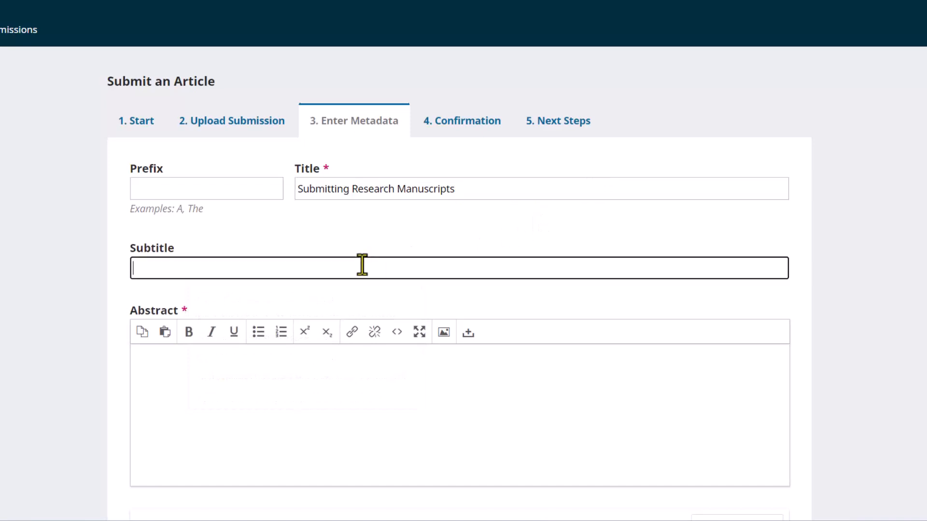
key("ctrl+v")
key("Tab")
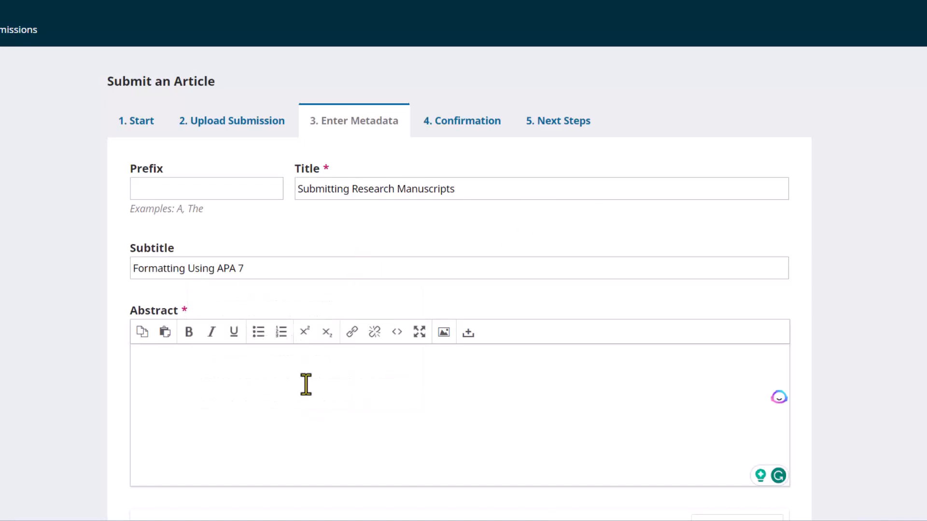
Paste the manuscript's introductory paragraph as the abstract and add the keyword "APA 7"
key("ctrl+v")
scroll(658, 407, "down", 5)
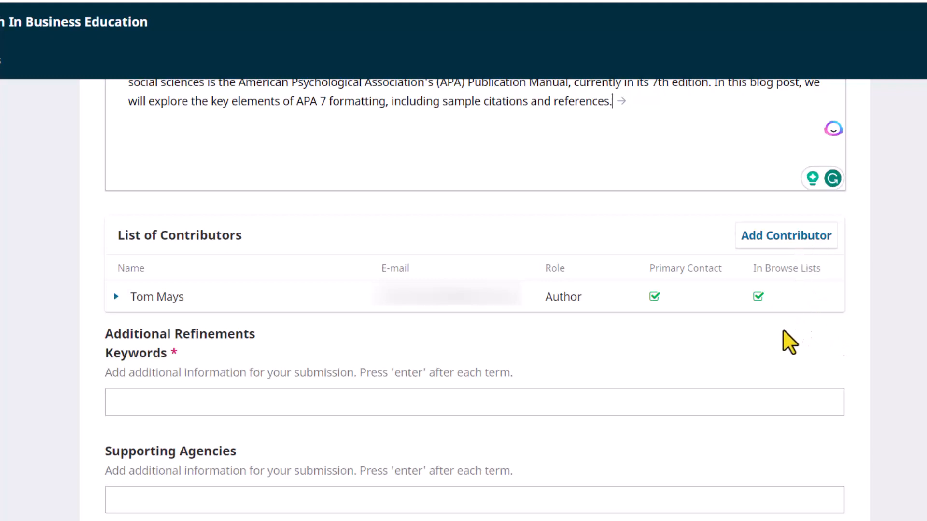
left_click(206, 408)
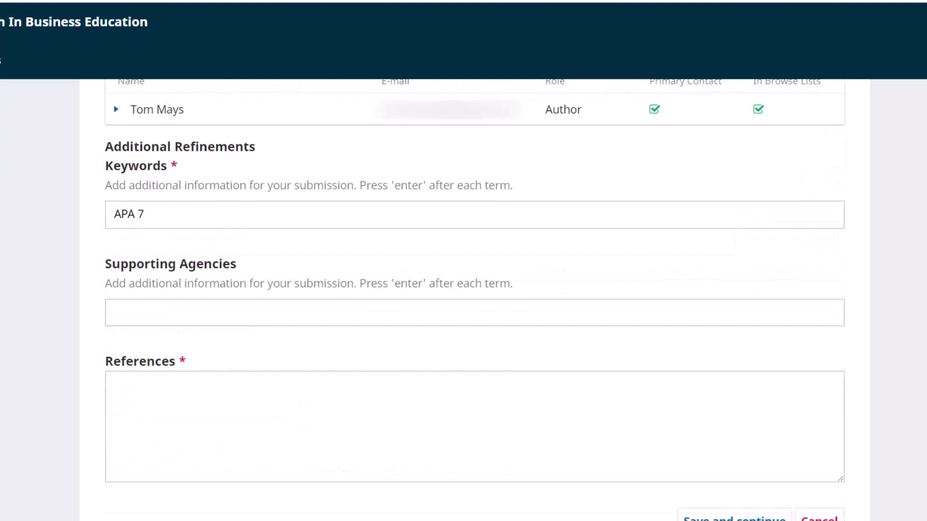
Paste the manuscript's reference list into the References field and save the metadata to reach the confirmation stage
left_click(298, 439)
key("ctrl+v")
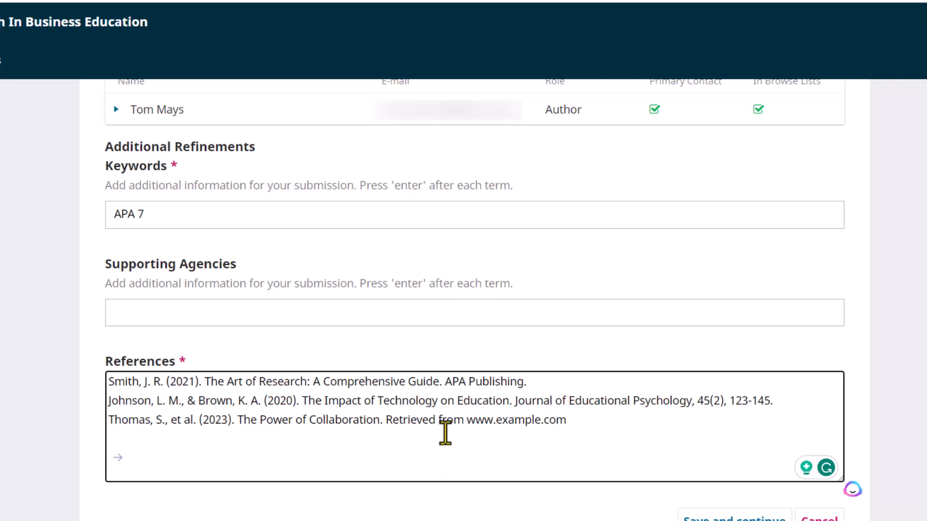
left_click(755, 515)
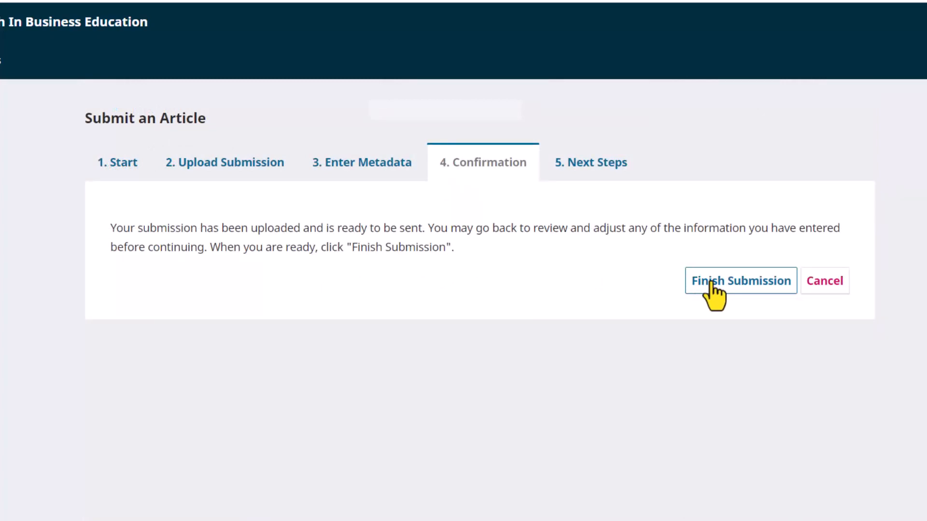
Finish and confirm the submission, and open its Review stage from the submission record
left_click(711, 284)
left_click(589, 125)
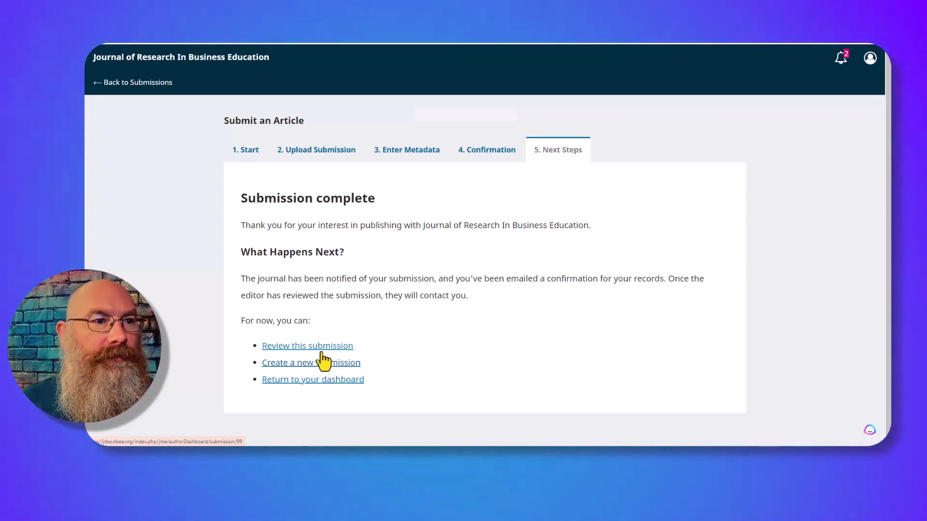
left_click(320, 347)
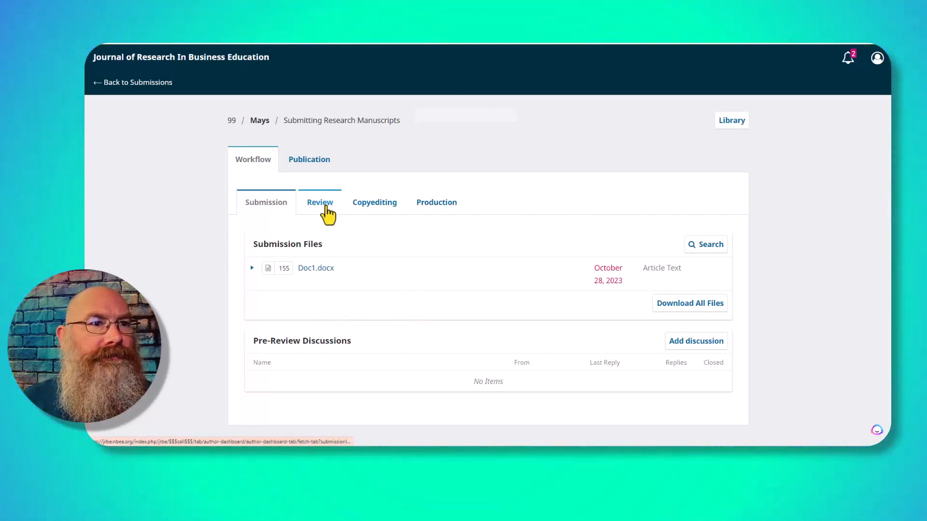
left_click(325, 205)
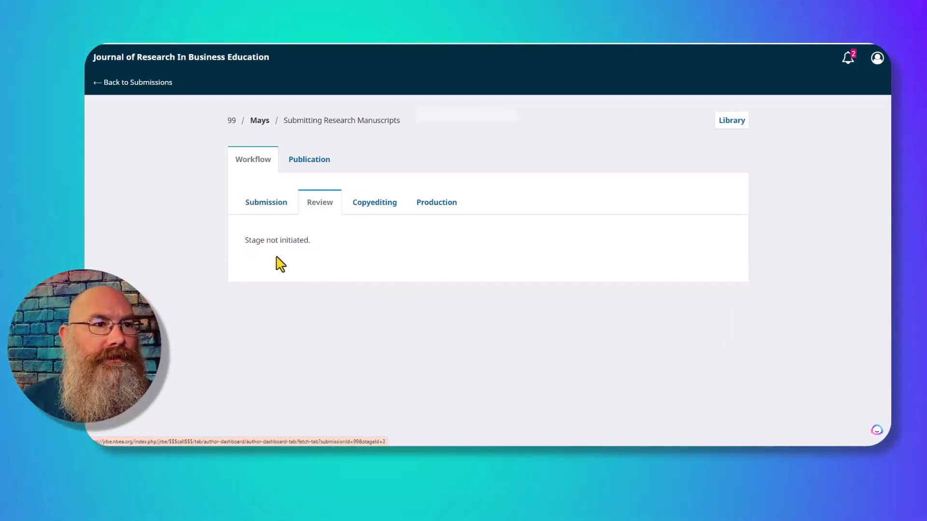